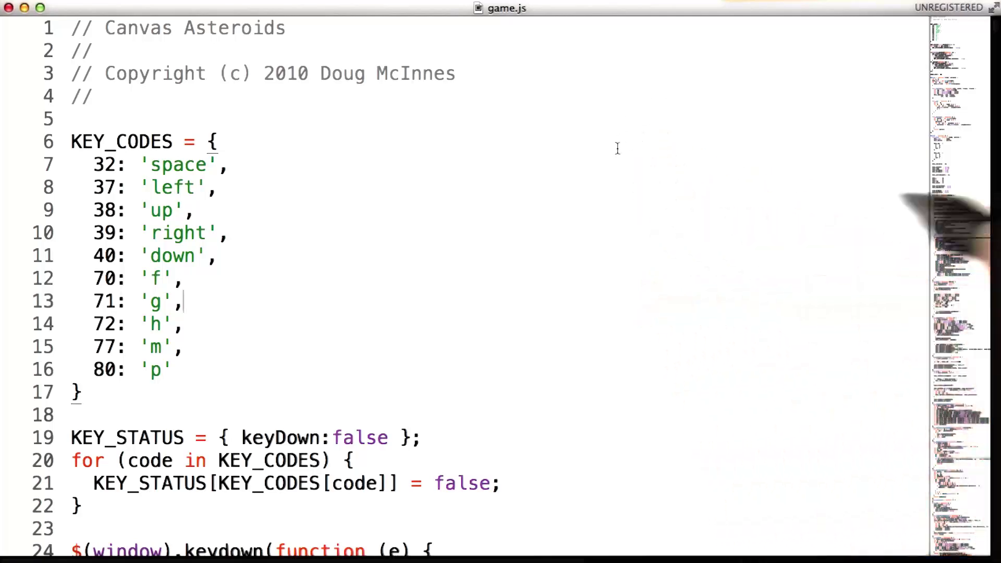
Step: Drag the game.js minimap from top to bottom to scroll through the whole file
drag(962, 47, 963, 501)
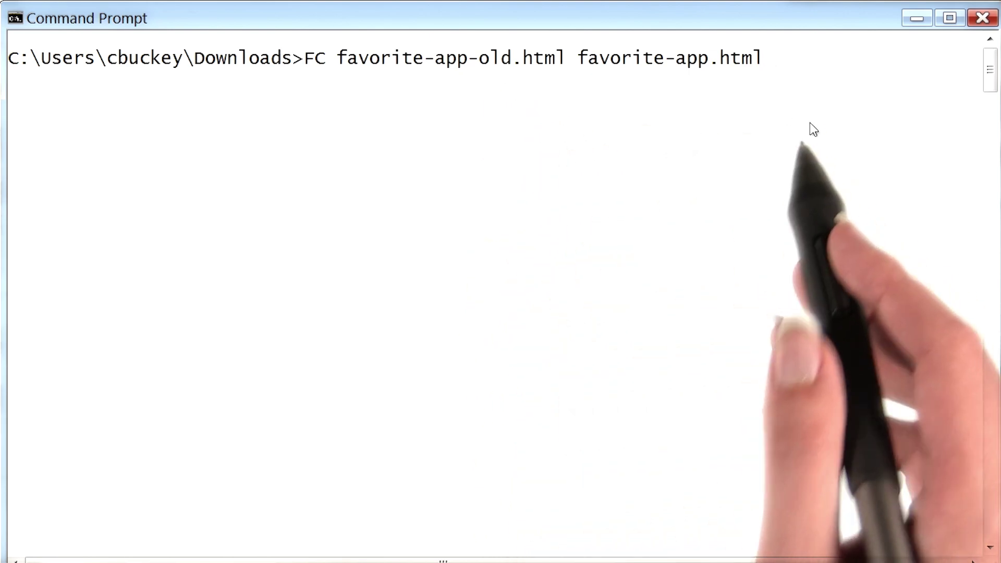
Step: Run FC comparing favorite-app-old.html with favorite-app.html in Downloads
key(Return)
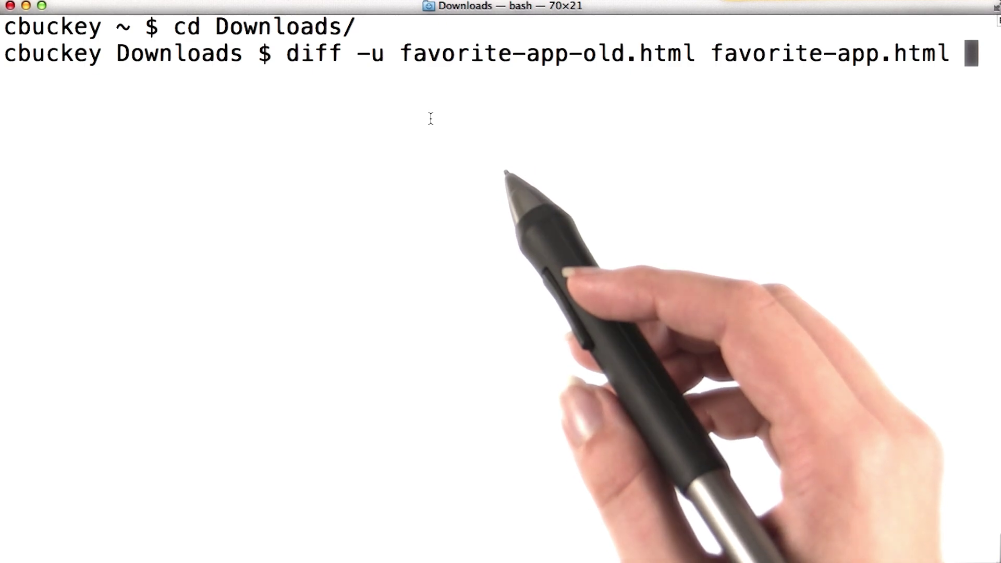
Step: Run diff -u on favorite-app-old.html and favorite-app.html in Downloads
key(Return)
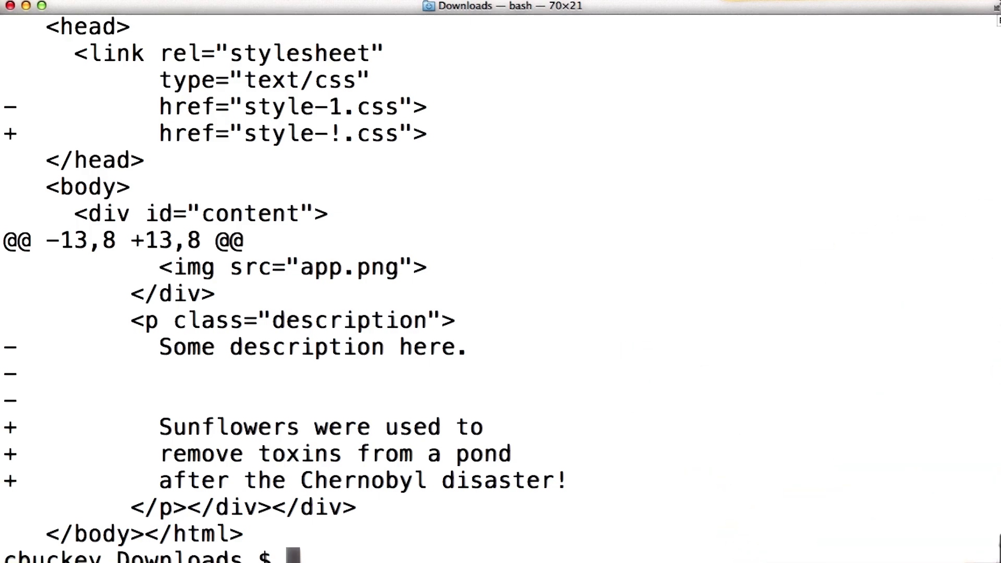
scroll(501, 313, up, 6)
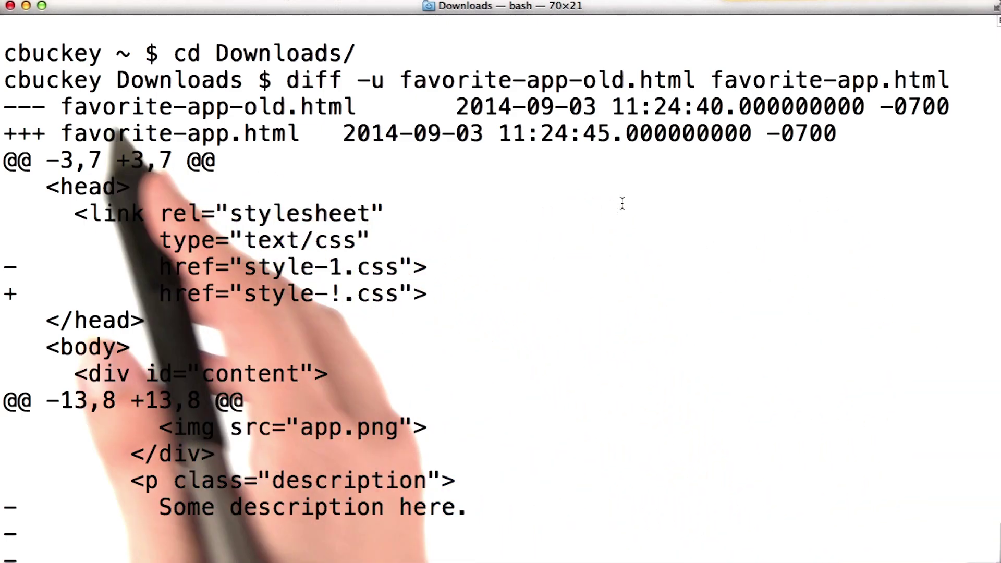
drag(61, 107, 359, 109)
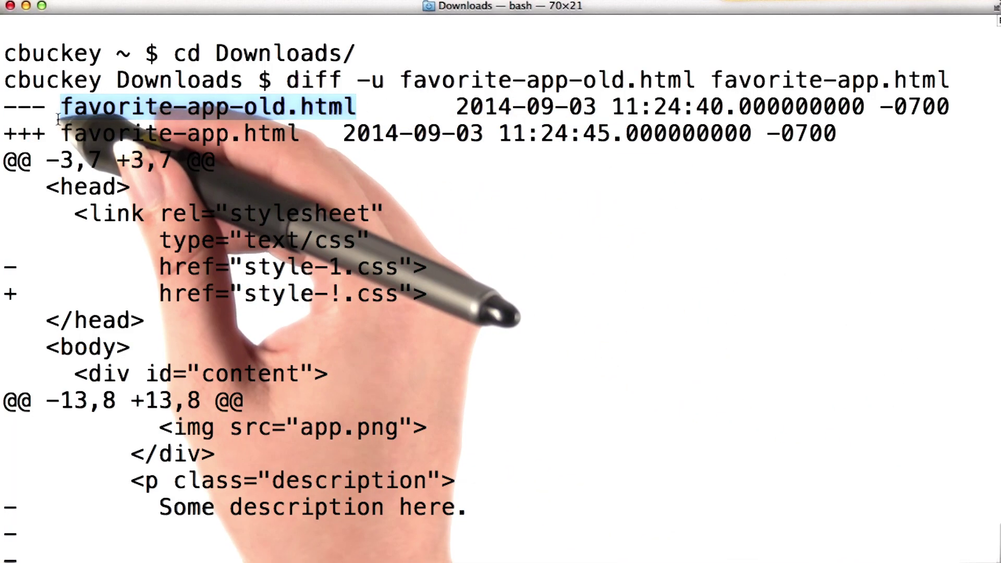
drag(61, 133, 302, 135)
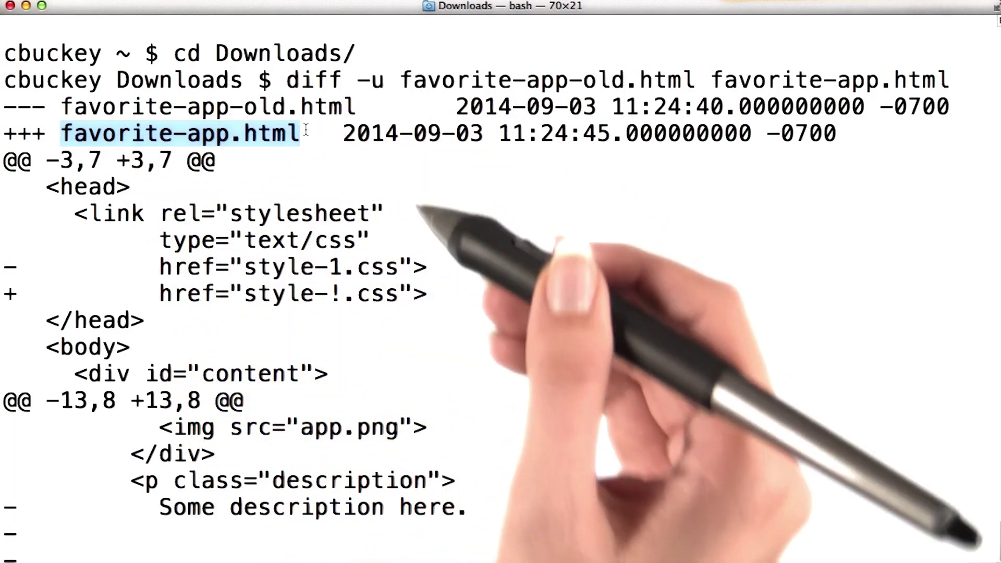
click(438, 241)
drag(438, 241, 45, 188)
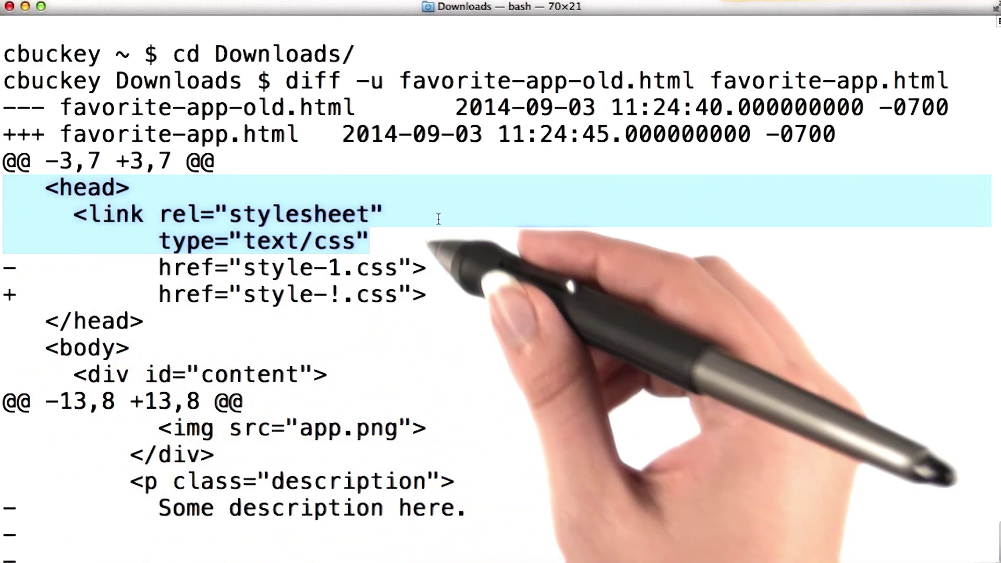
click(426, 267)
drag(5, 268, 426, 267)
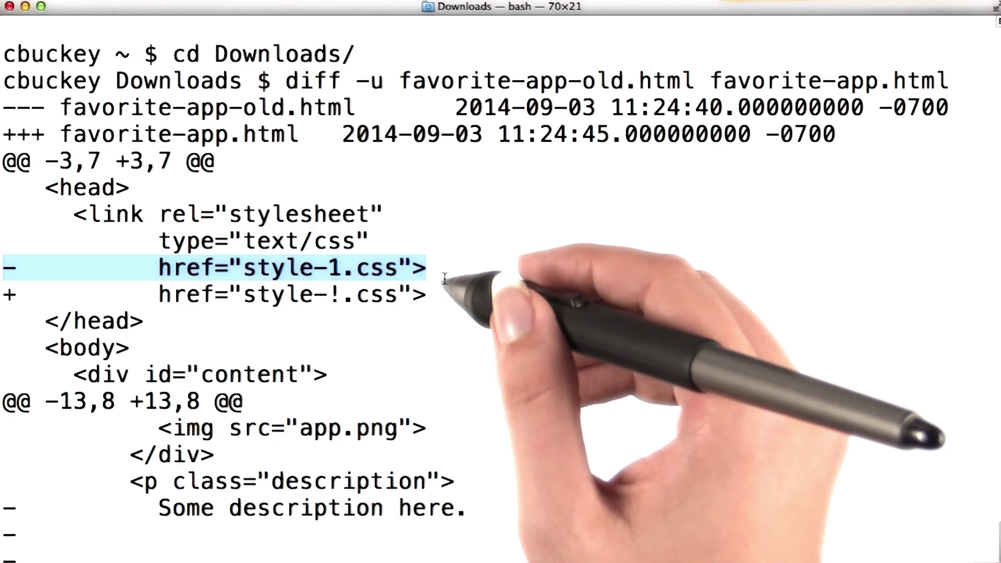
drag(3, 295, 438, 290)
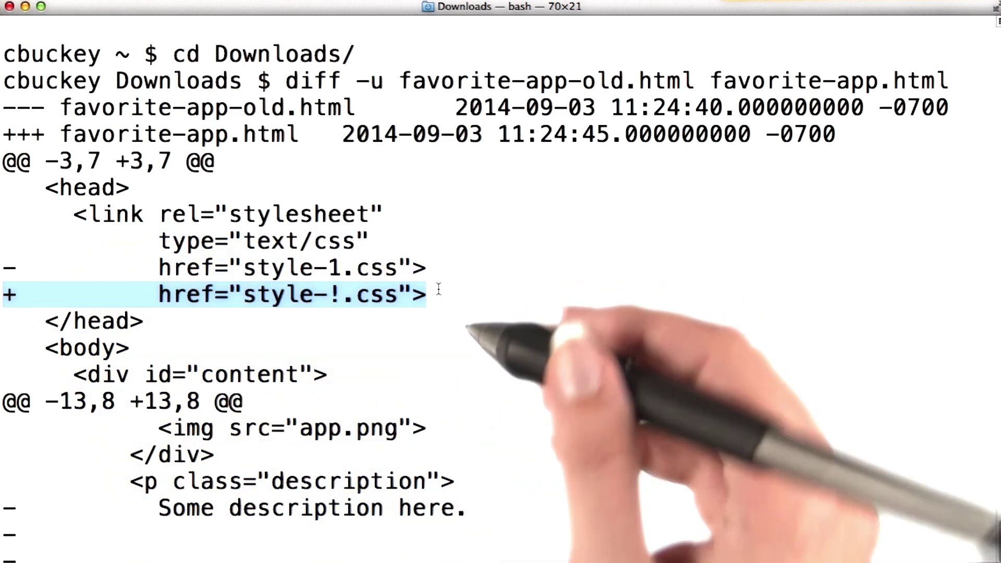